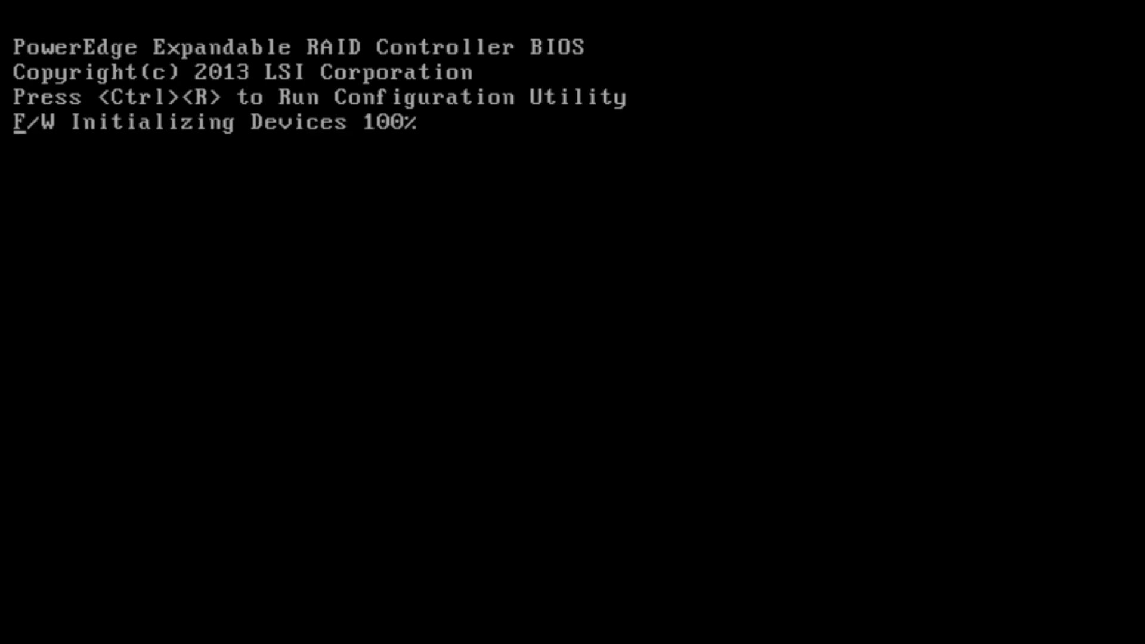
- Enter the RAID controller's configuration utility and start creating a new virtual disk on the PERC H710 Adapter
key("ctrl+r")
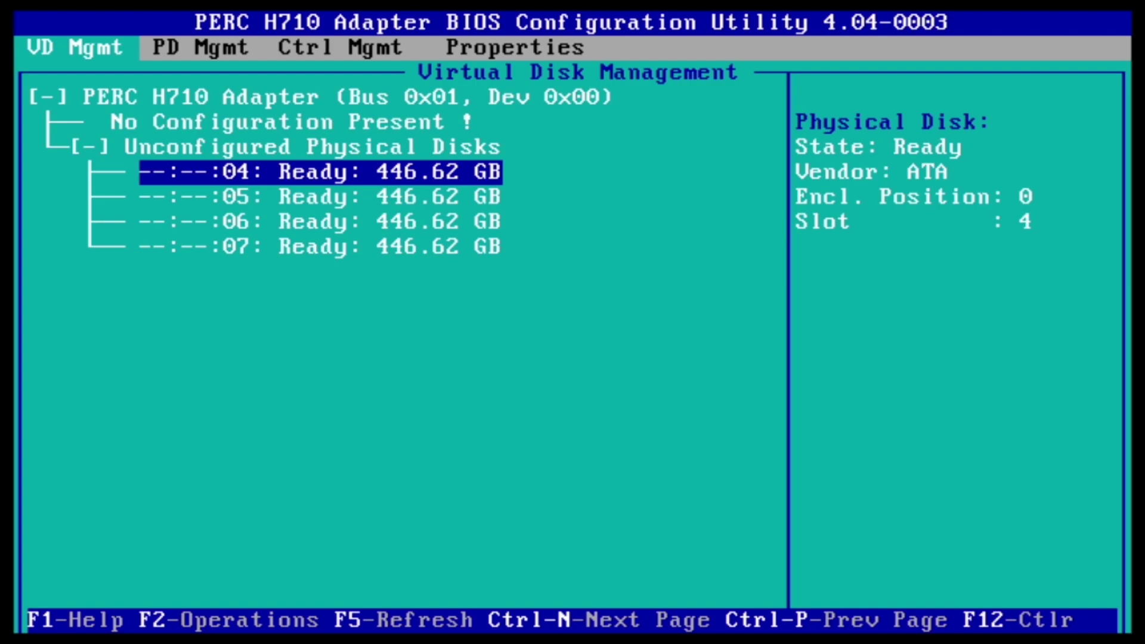
key("Up")
key("Up")
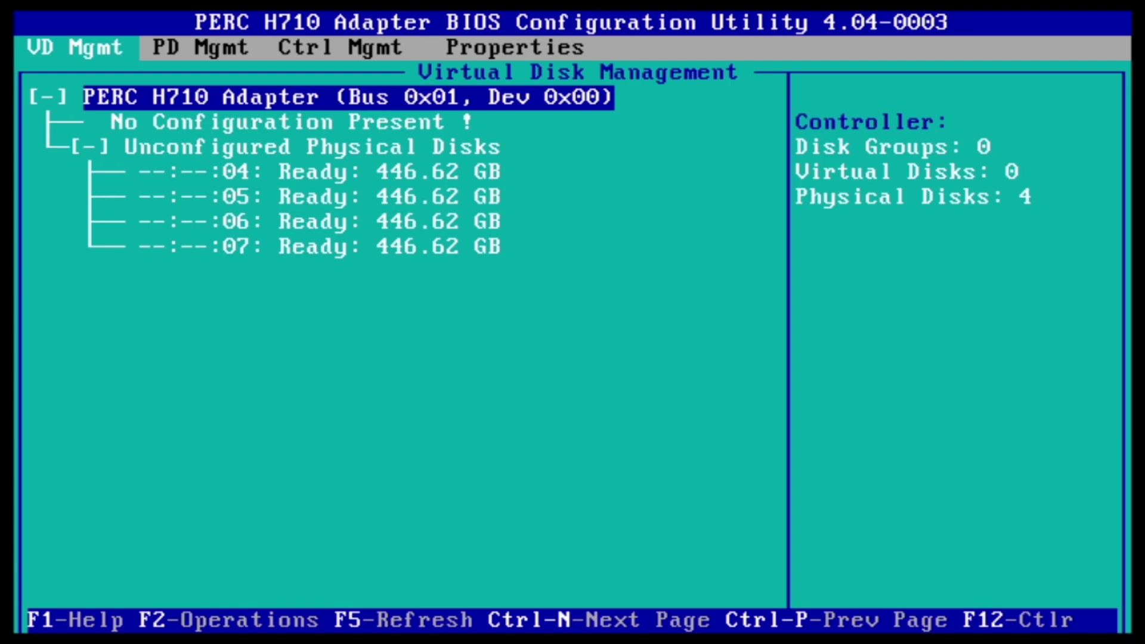
key("F2")
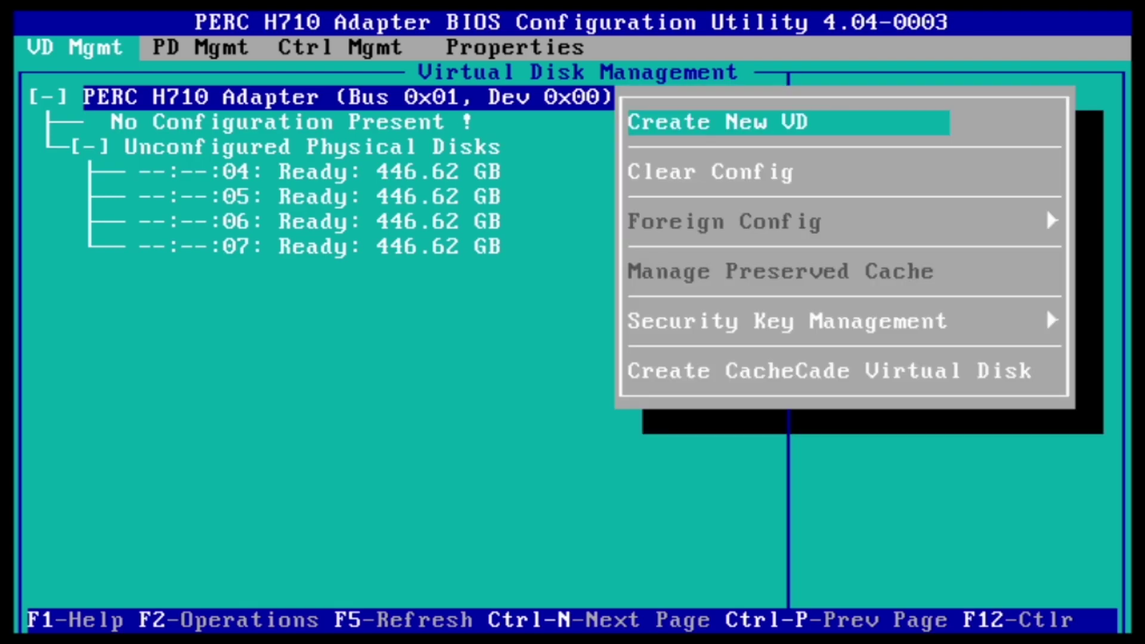
key("Return")
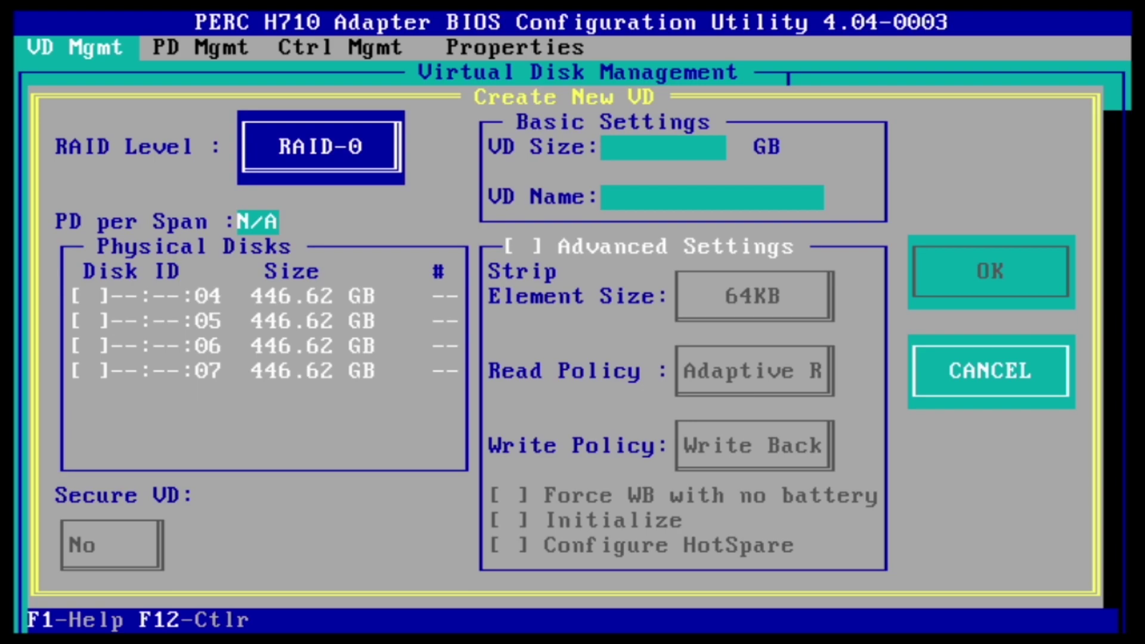
- Set the new virtual disk's RAID level to RAID-10
key("Return")
key("Down")
key("Down")
key("Down")
key("Down")
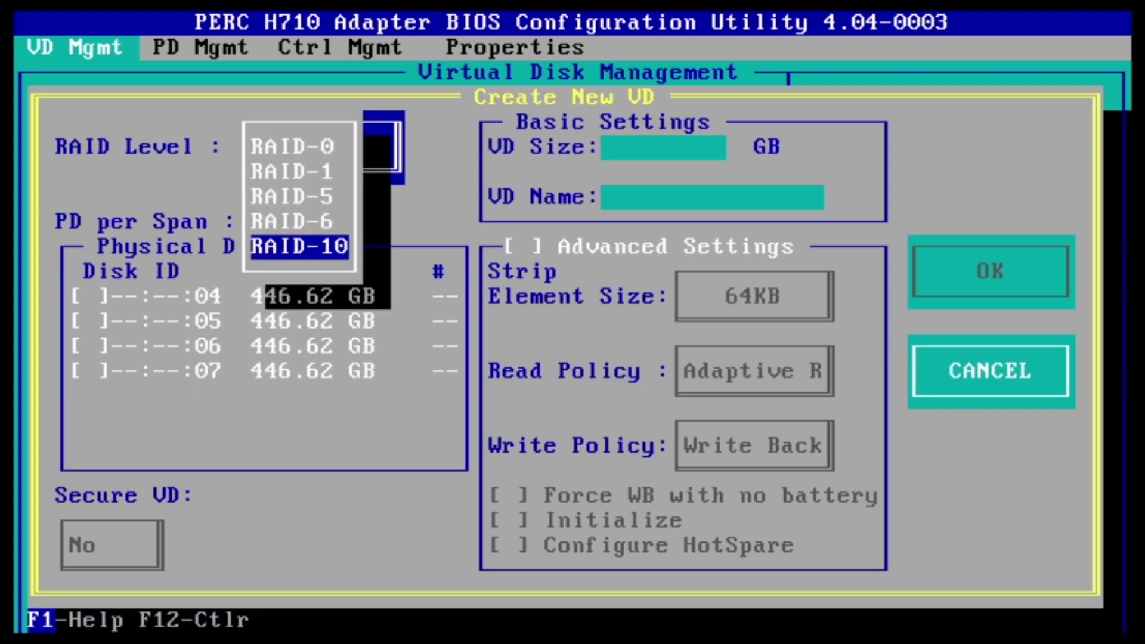
key("Return")
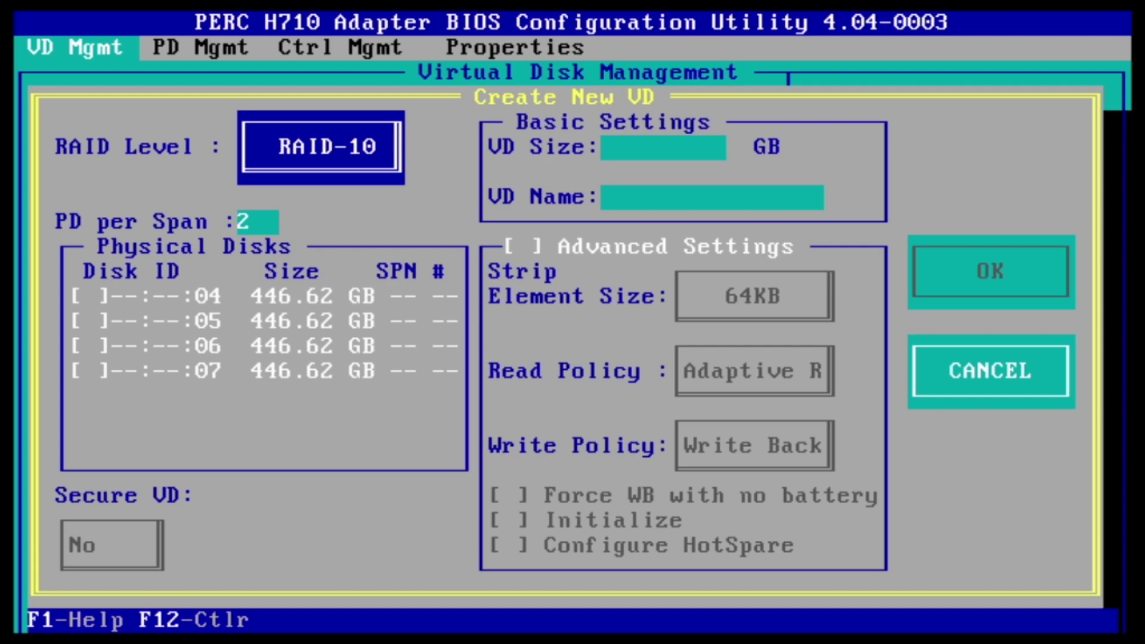
- Include all four physical disks, 04 through 07, in the new virtual disk
key("Tab")
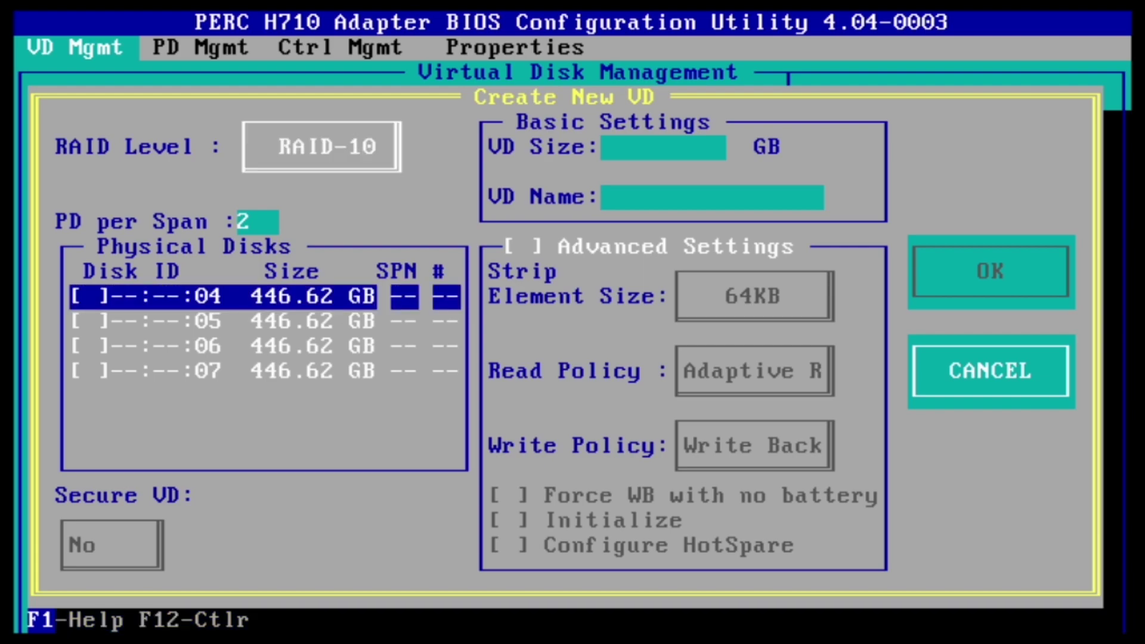
key("space")
key("space")
key("space")
key("space")
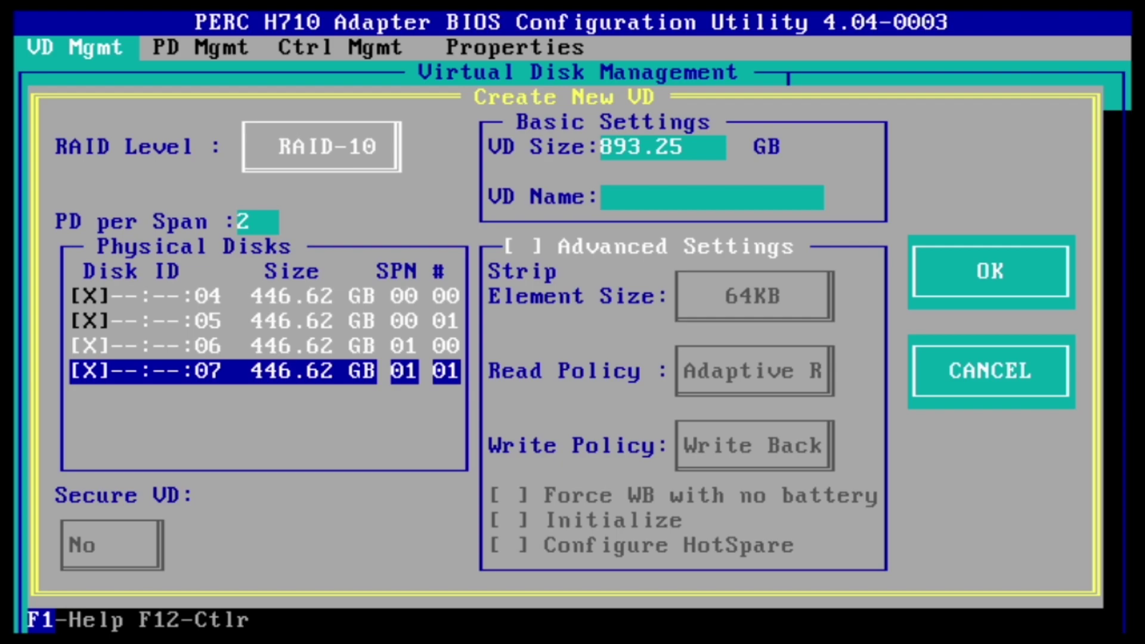
- Name the virtual disk "Raid 10" and create it with default advanced settings, agreeing to skip initialization
key("Tab")
key("Tab")
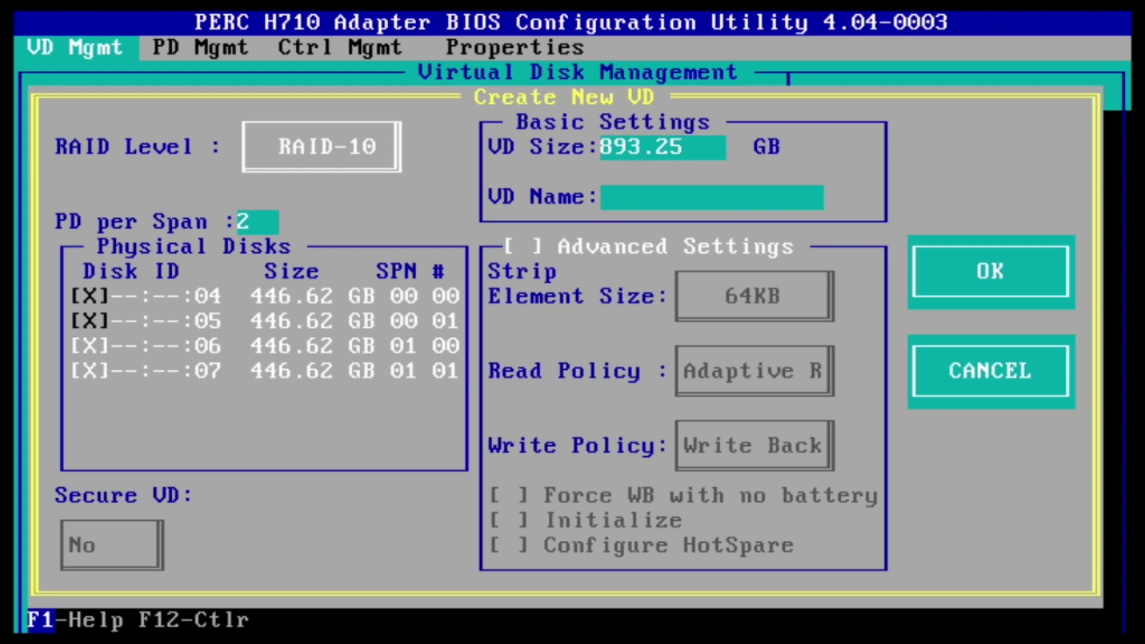
type("Raid 10")
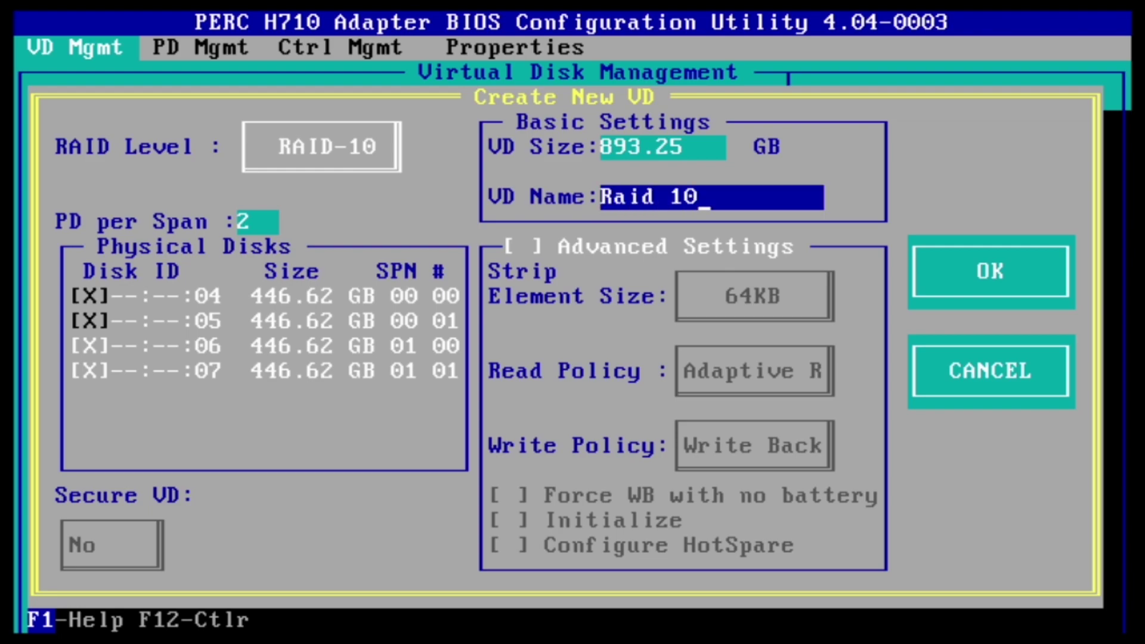
key("Tab")
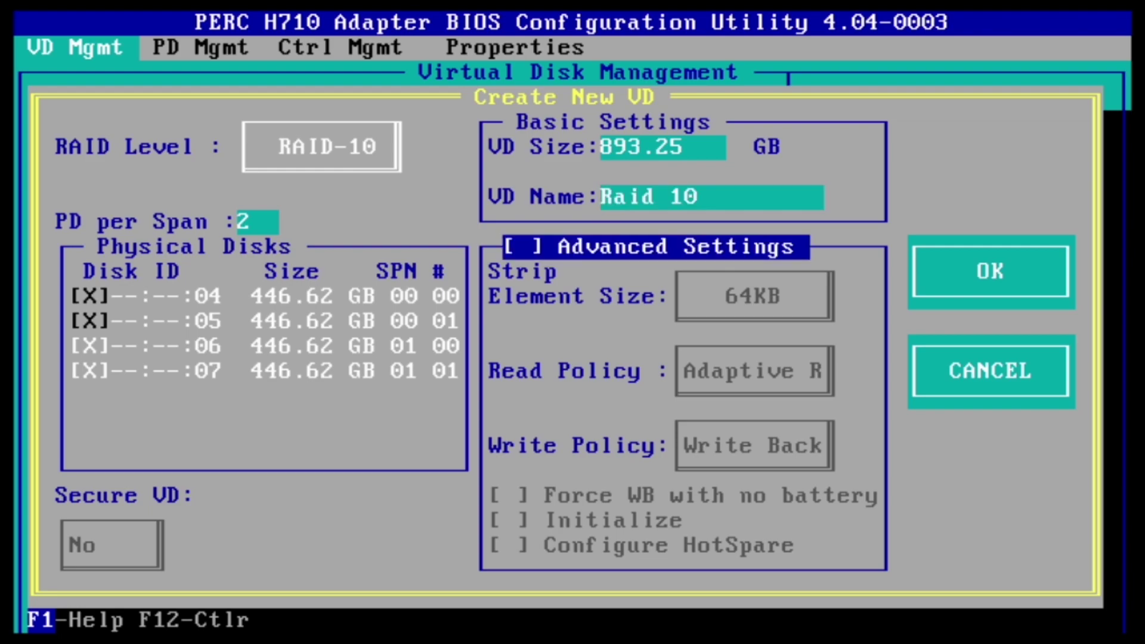
key("Tab")
key("Return")
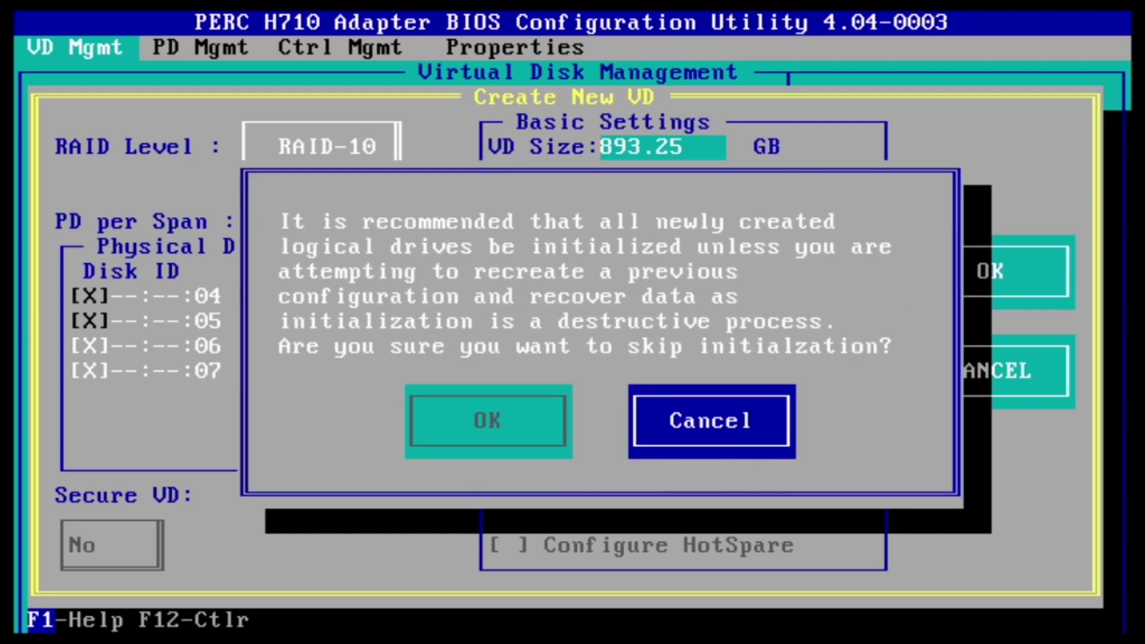
key("Left")
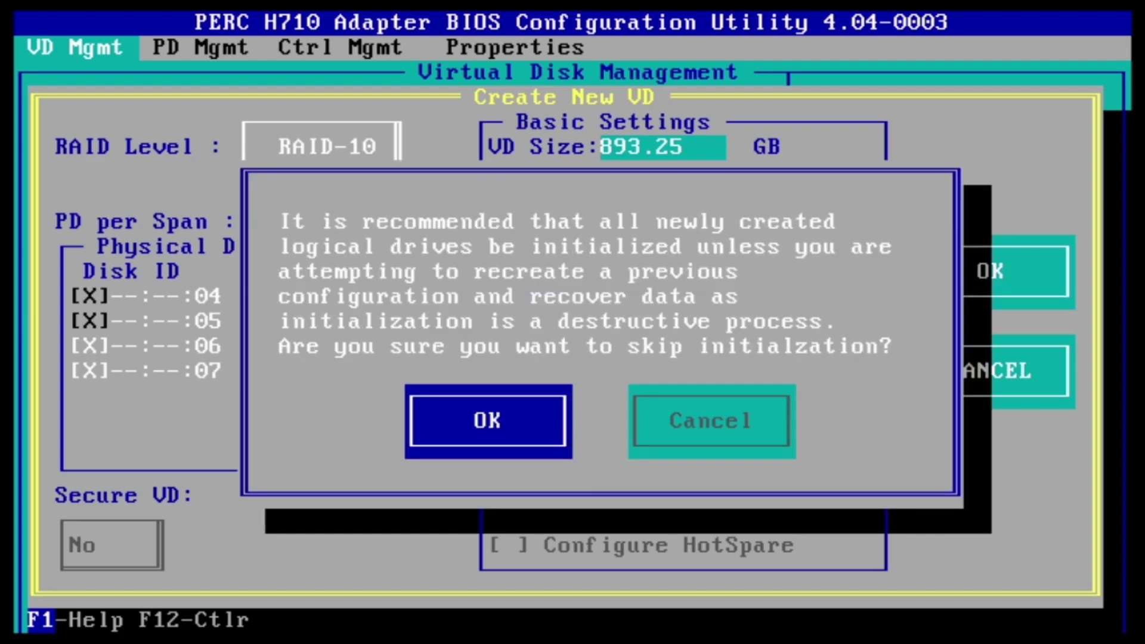
key("Return")
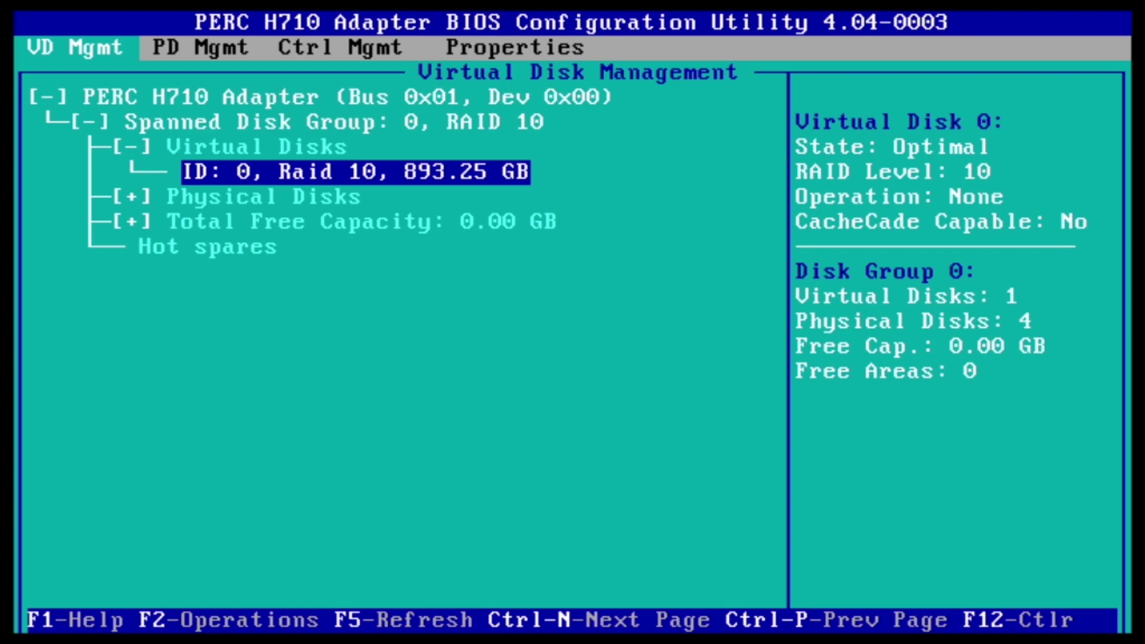
- Run a fast initialization on the Raid 10 virtual disk, accepting that its data will be destroyed
key("F2")
key("Right")
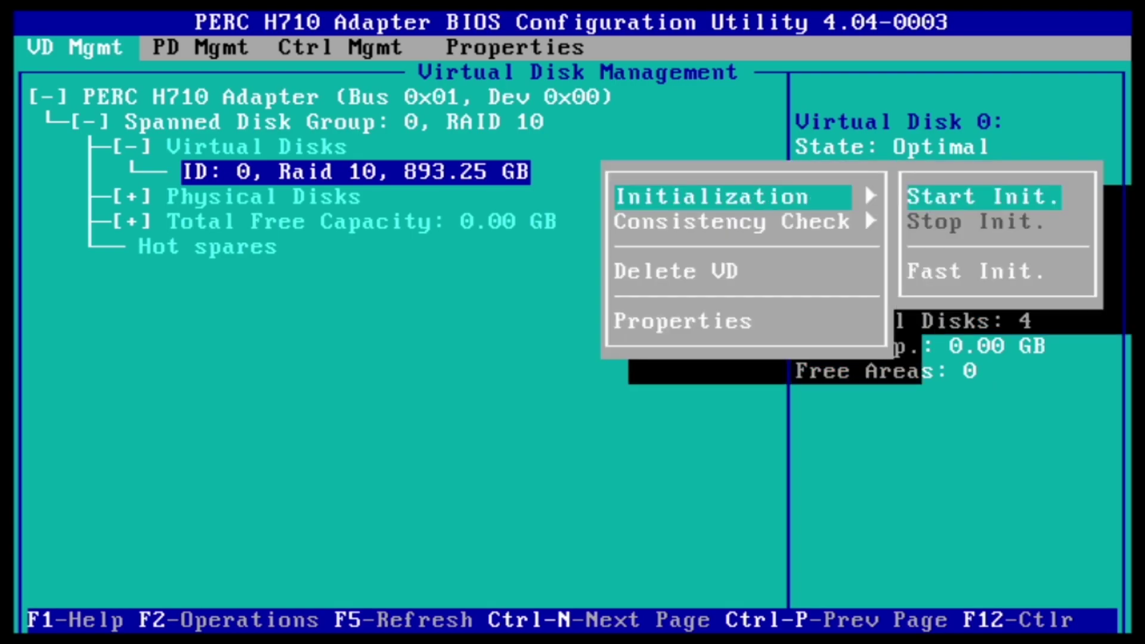
key("Down")
key("Return")
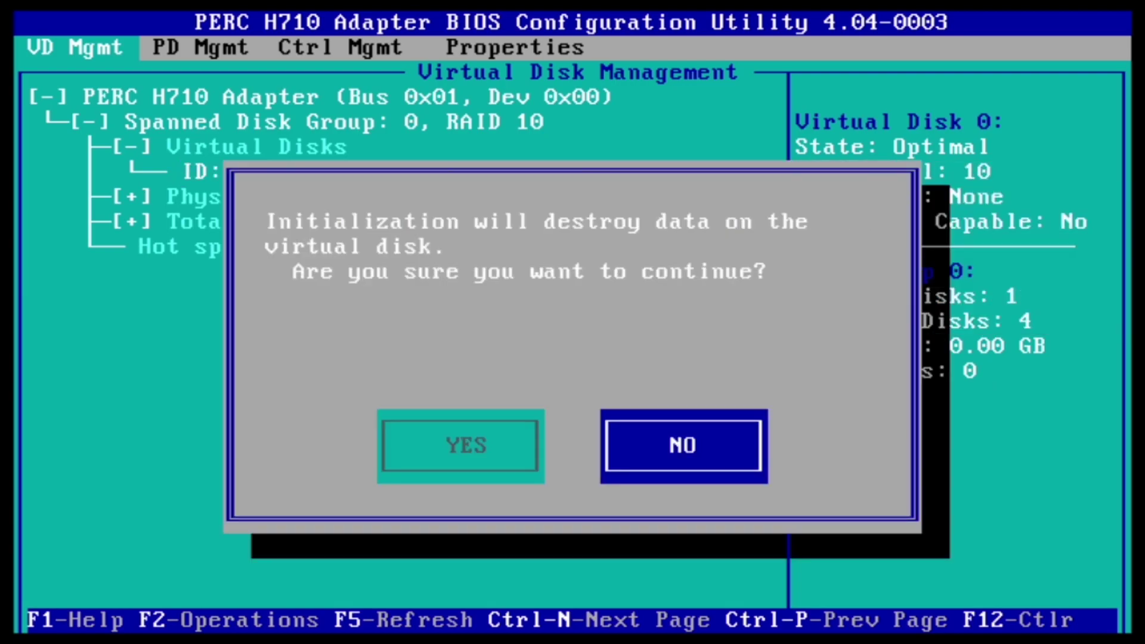
key("Left")
key("Return")
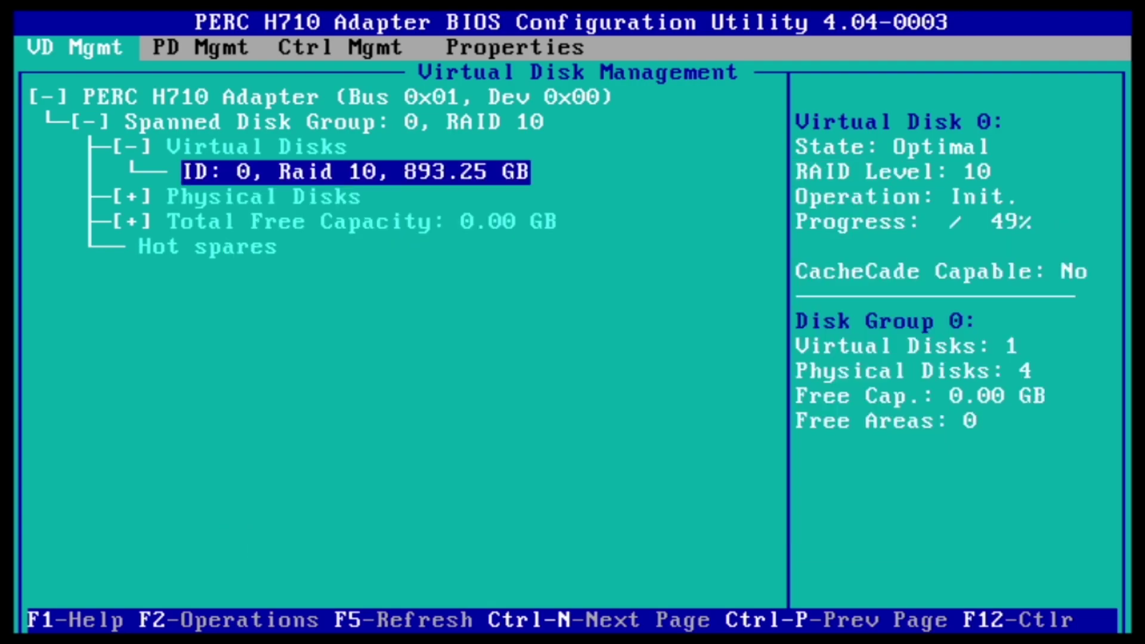
key("Return")
- Exit the RAID configuration utility and reboot the machine
key("Escape")
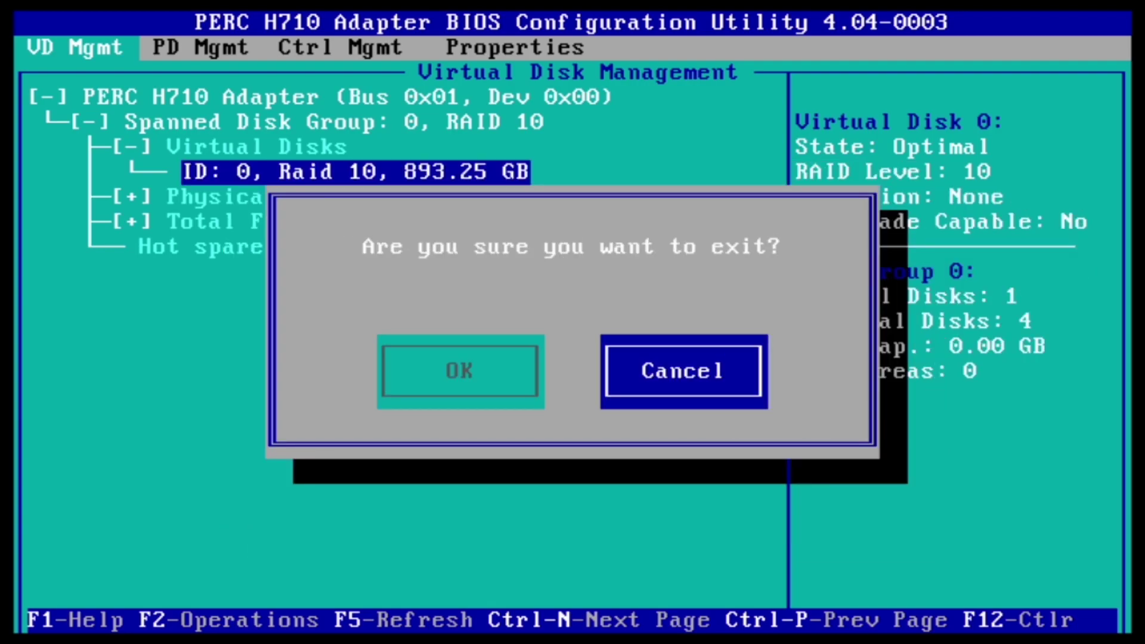
key("Left")
key("Return")
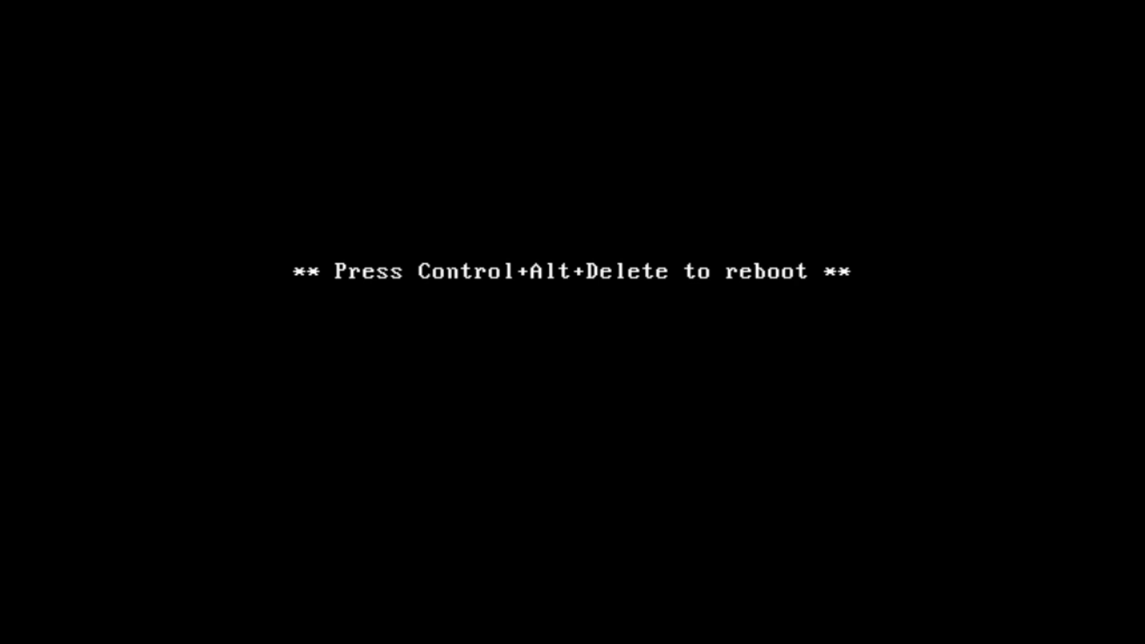
key("ctrl+alt+Delete")
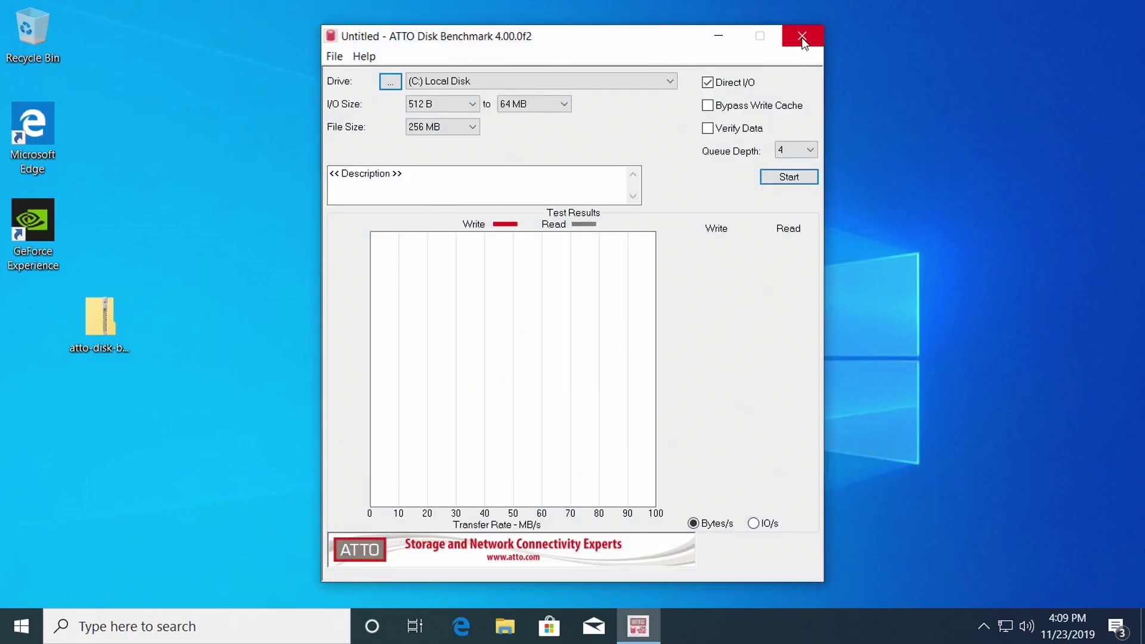
- In ATTO Disk Benchmark, start a test of the C: drive with the default I/O size, file size and queue depth
left_click(798, 177)
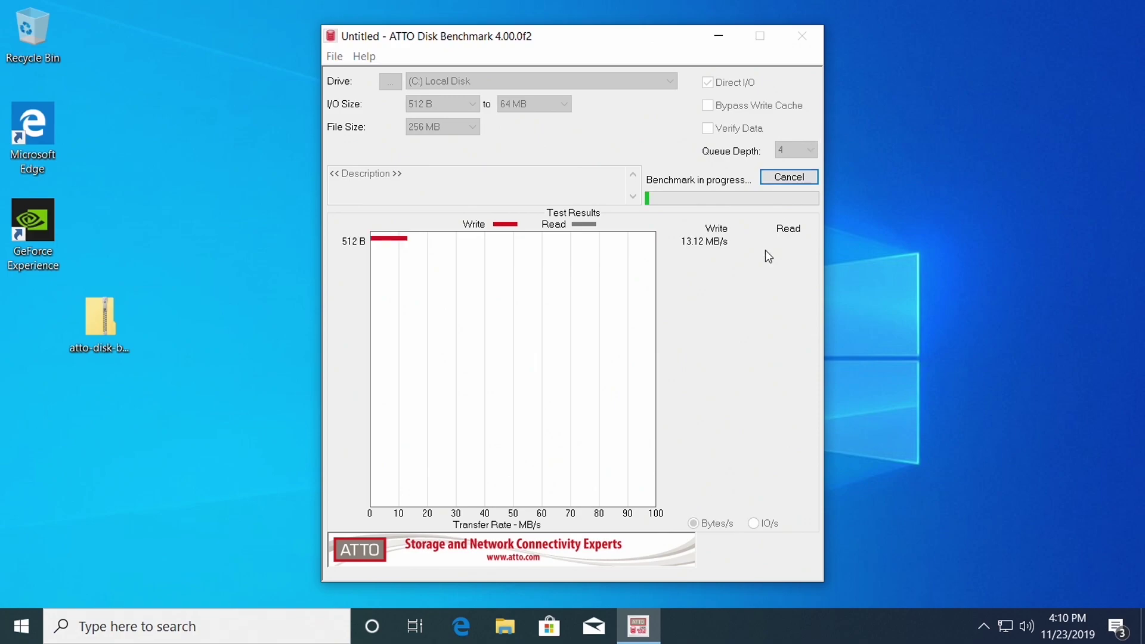